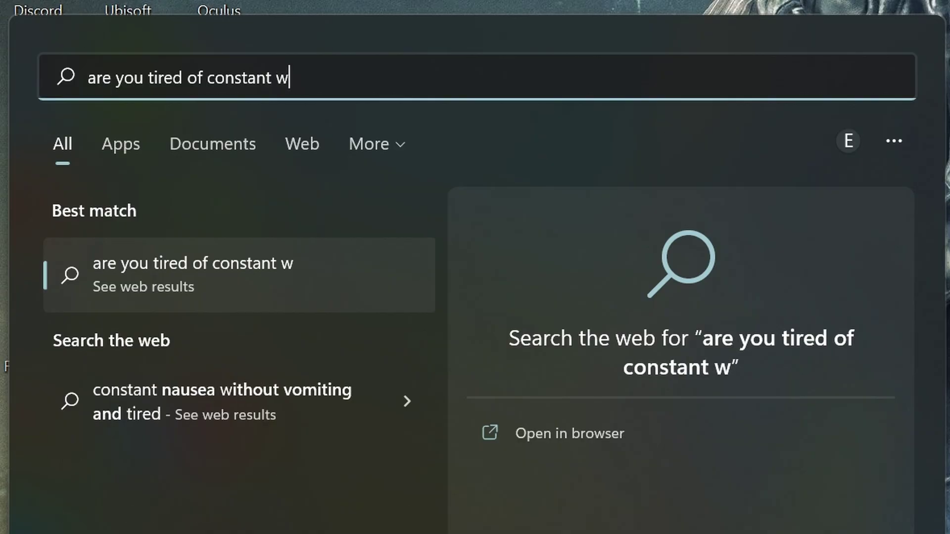
- Type a query about being tired of constant web searches into Windows Search to bring up web results
{"action": "type", "text": "en you try to search anyt"}
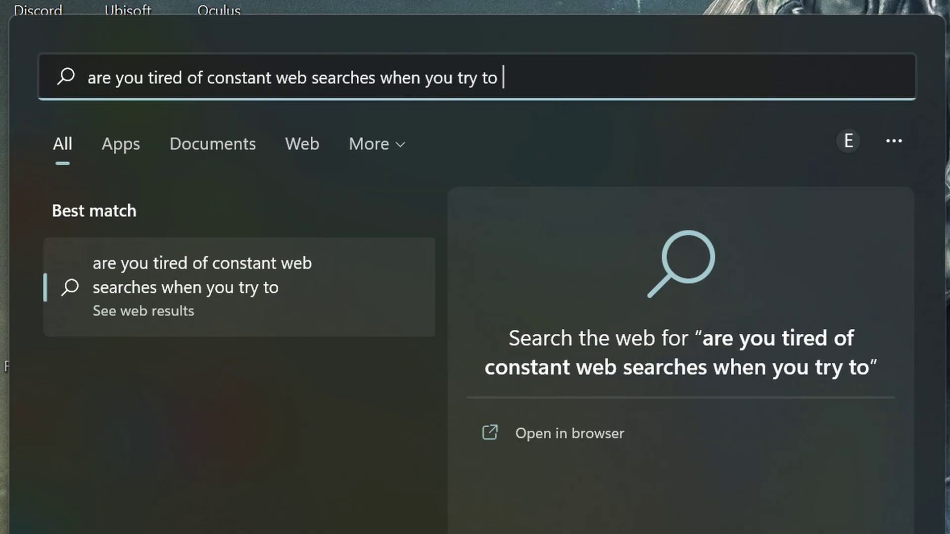
{"action": "type", "text": "hing on your wind"}
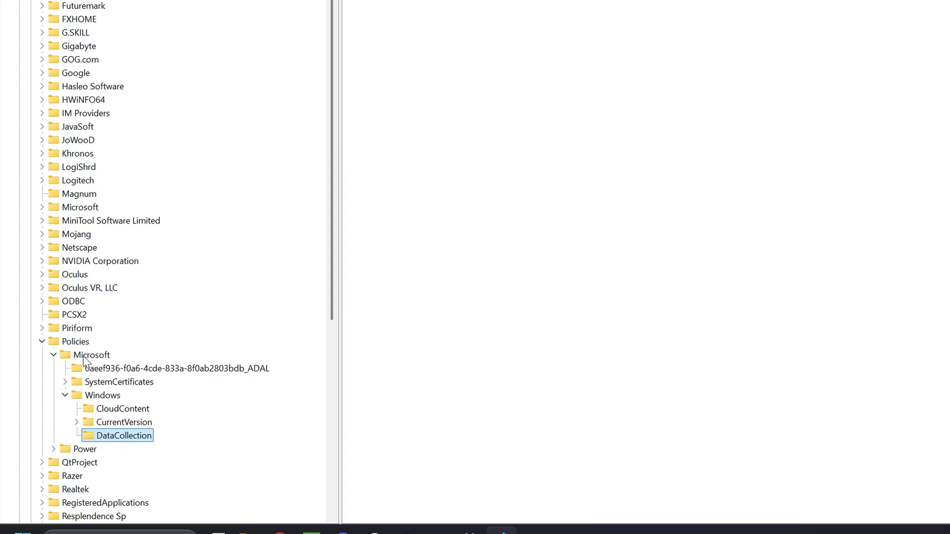
- Create a new key named Explorer under HKEY_CURRENT_USER\Software\Policies\Microsoft\Windows
{"action": "right_click", "coordinate": [102, 395]}
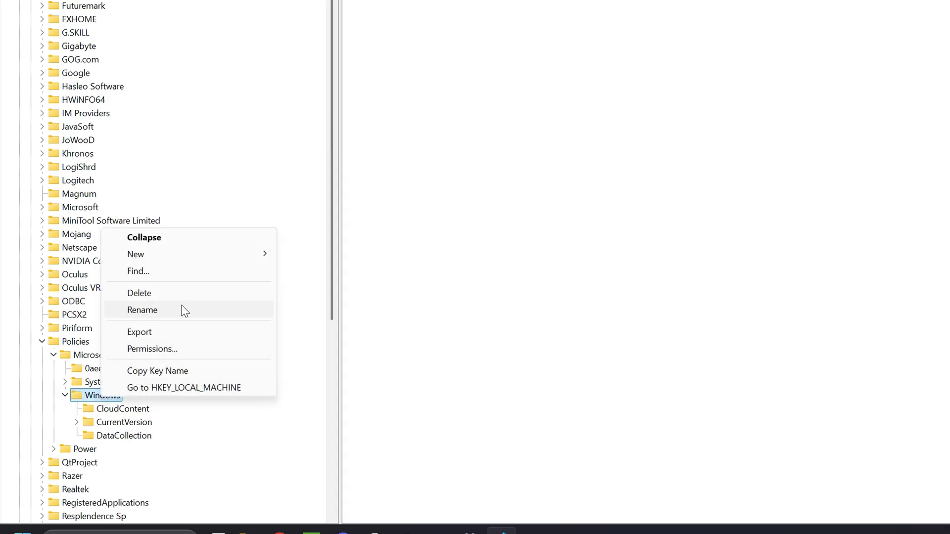
{"action": "mouse_move", "coordinate": [190, 263]}
{"action": "left_click", "coordinate": [306, 259]}
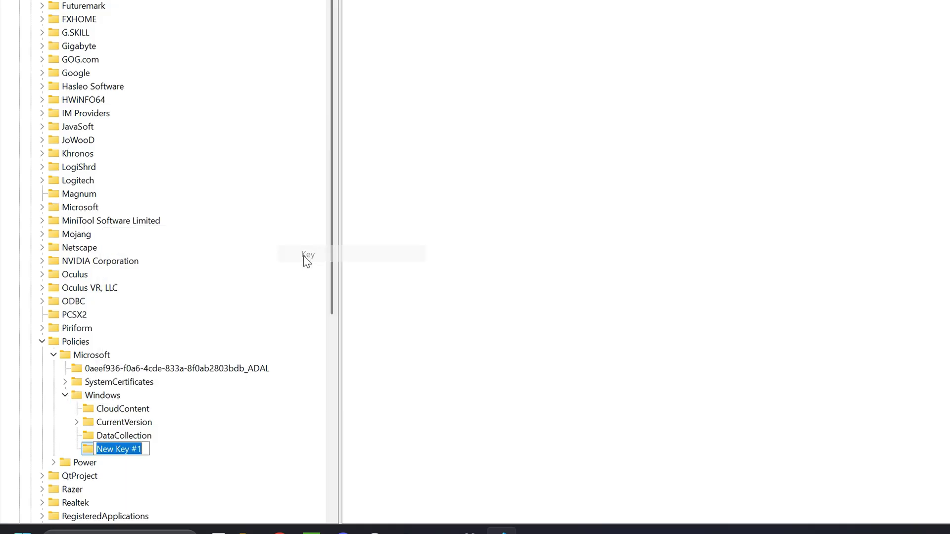
{"action": "type", "text": "Explorer"}
{"action": "key", "text": "Return"}
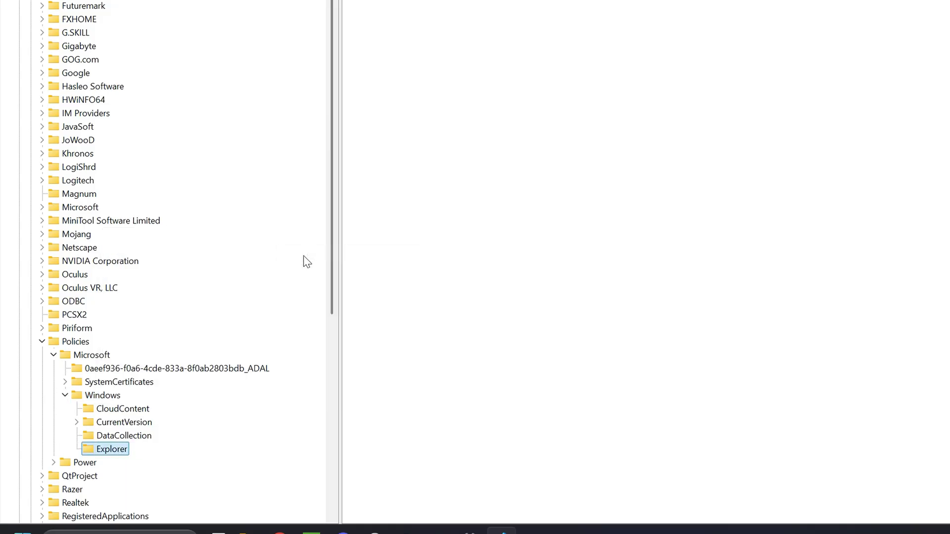
- Add a DWORD (32-bit) value named DisableSearchBoxSuggestions inside the Explorer key
{"action": "right_click", "coordinate": [593, 282]}
{"action": "mouse_move", "coordinate": [612, 289]}
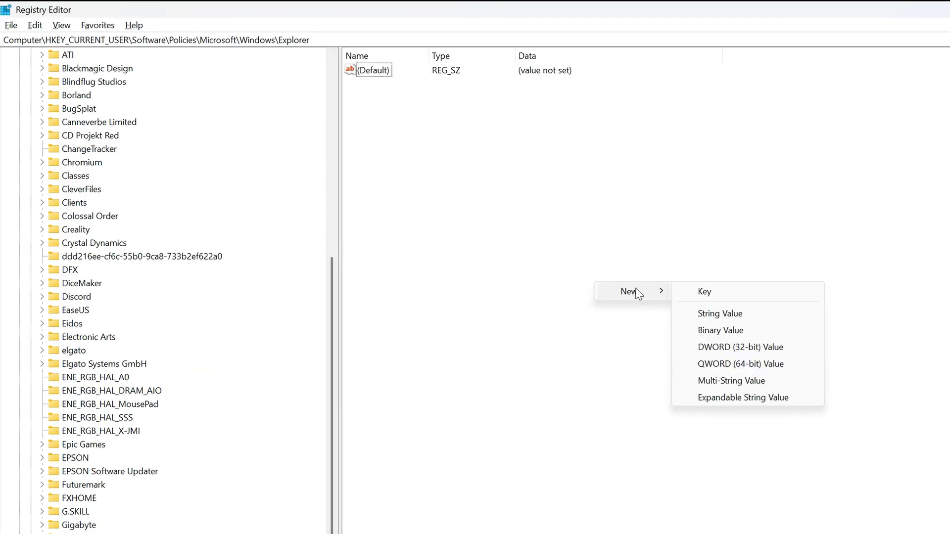
{"action": "left_click", "coordinate": [730, 349]}
{"action": "type", "text": "Dis"}
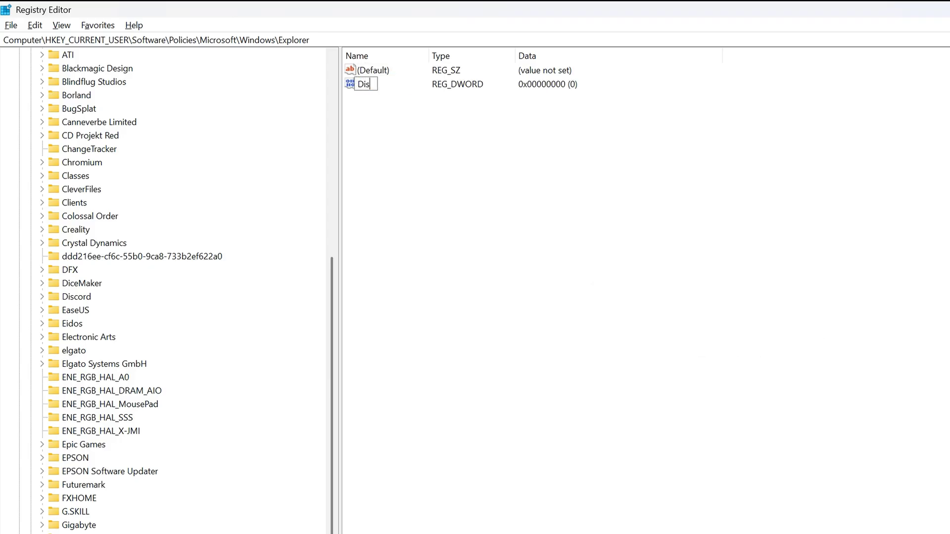
{"action": "type", "text": "ableSearchB"}
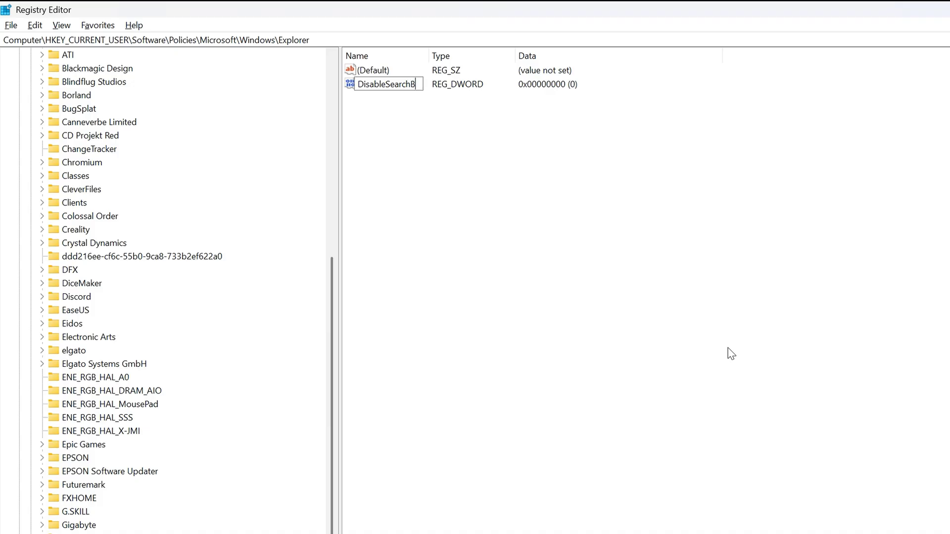
{"action": "type", "text": "oxSuggesti"}
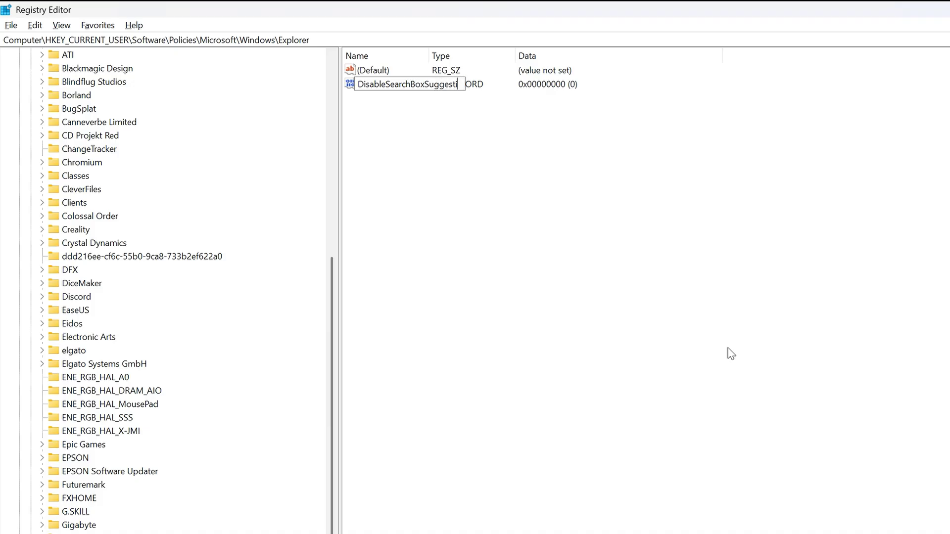
{"action": "type", "text": "ons"}
{"action": "key", "text": "Return"}
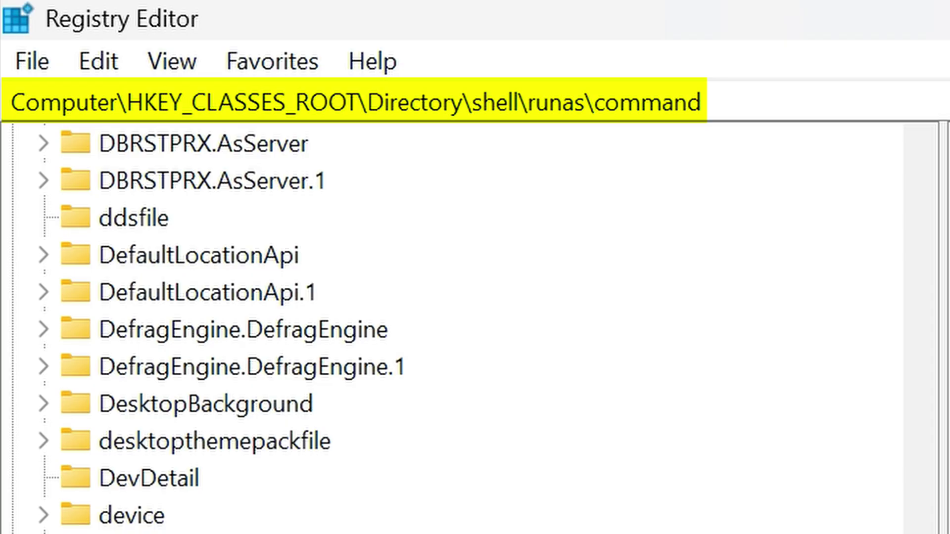
- Create a string value named IsolatedCommand under runas\command and open its Edit String dialog
{"action": "right_click", "coordinate": [580, 280]}
{"action": "mouse_move", "coordinate": [633, 292]}
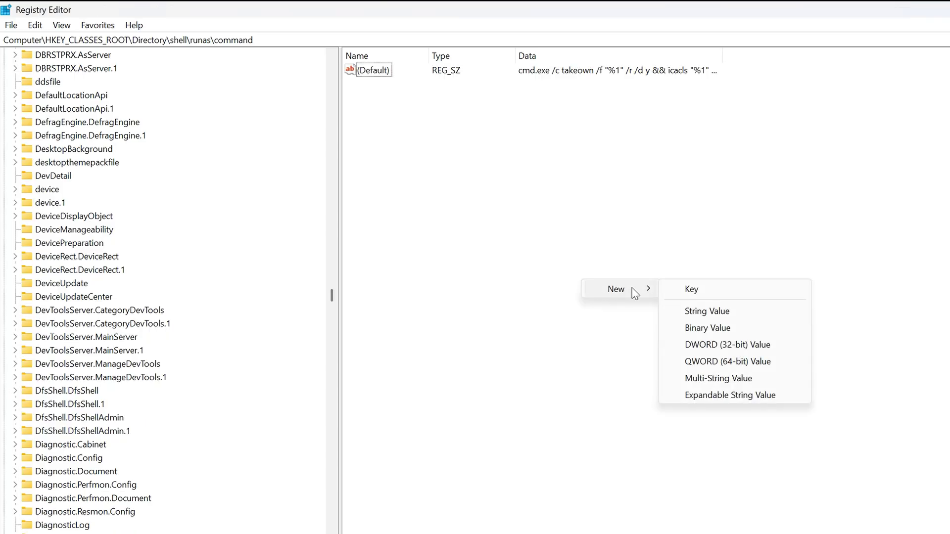
{"action": "left_click", "coordinate": [710, 312]}
{"action": "type", "text": "Iso"}
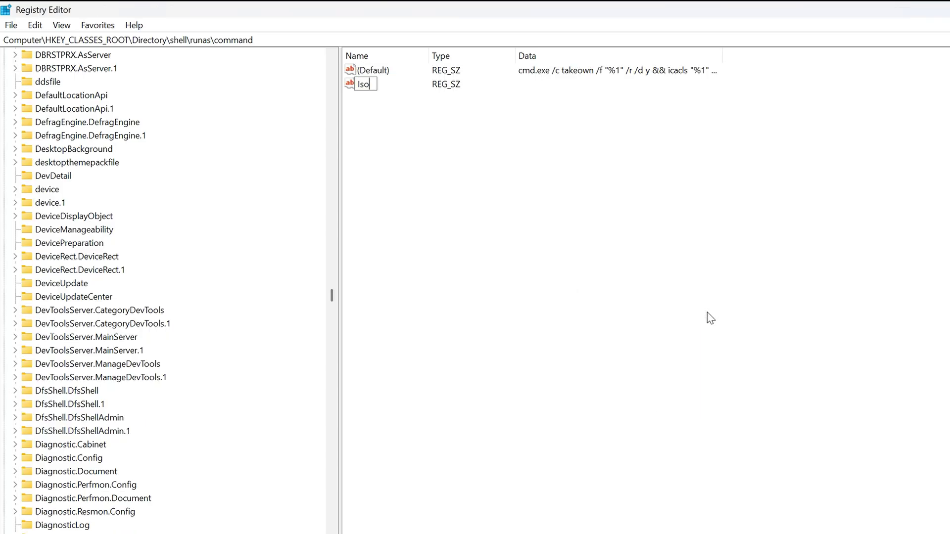
{"action": "type", "text": "latedCommand"}
{"action": "key", "text": "Return"}
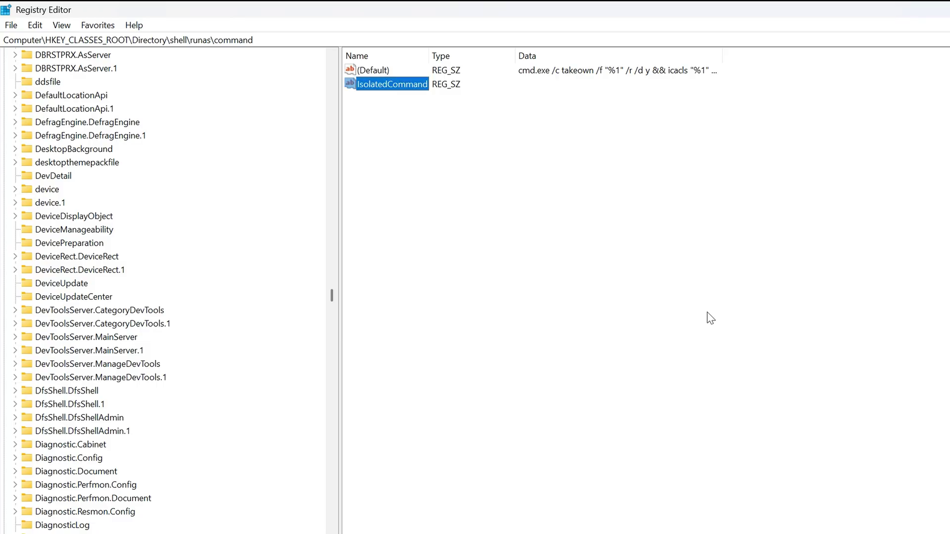
{"action": "double_click", "coordinate": [394, 85]}
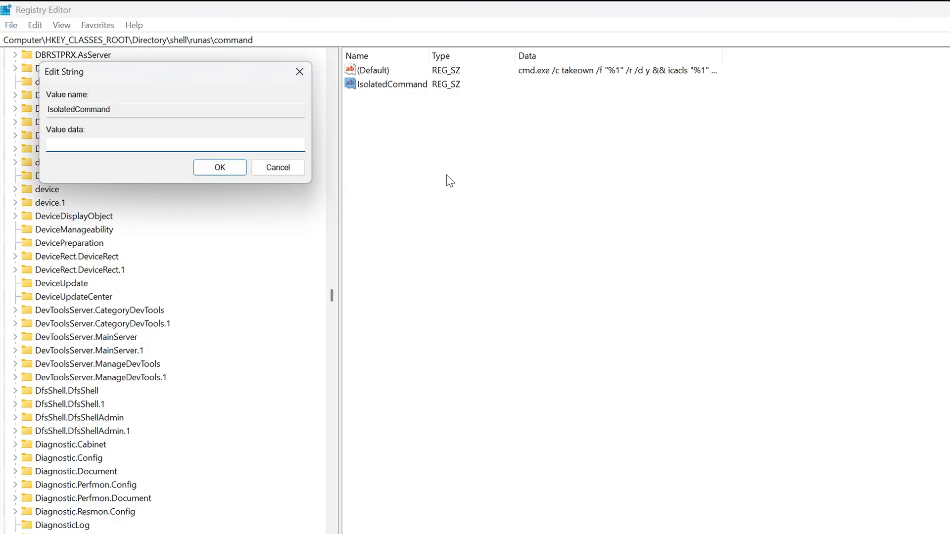
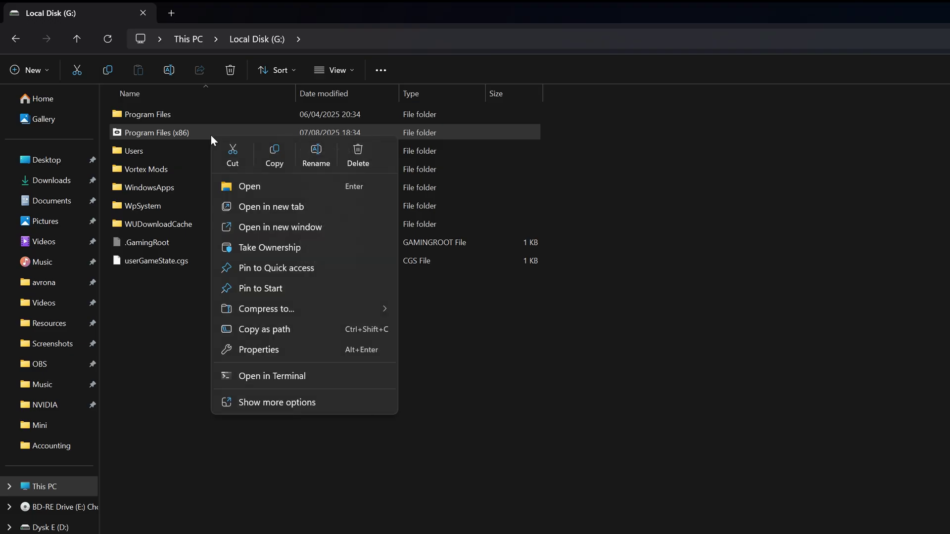
- Take ownership of the Program Files (x86) folder on Local Disk (G:) with the new context command
{"action": "left_click", "coordinate": [237, 250]}
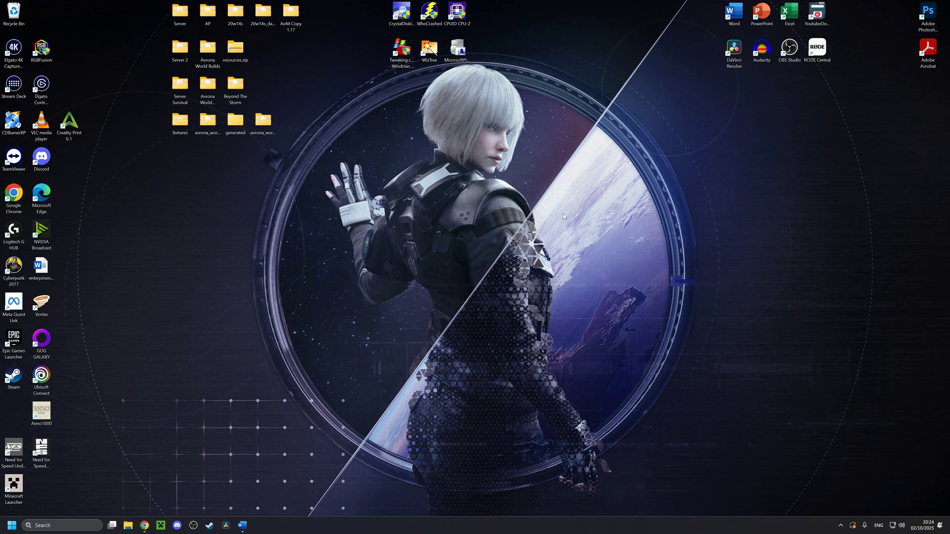
- Show the desktop shortcut menu with its New submenu listing items to create
{"action": "right_click", "coordinate": [563, 212]}
{"action": "mouse_move", "coordinate": [592, 222]}
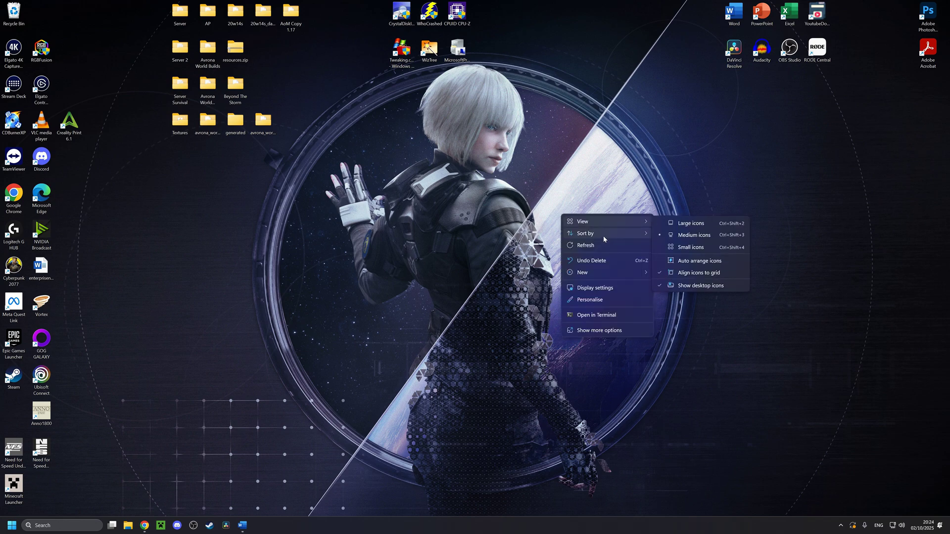
{"action": "mouse_move", "coordinate": [609, 271]}
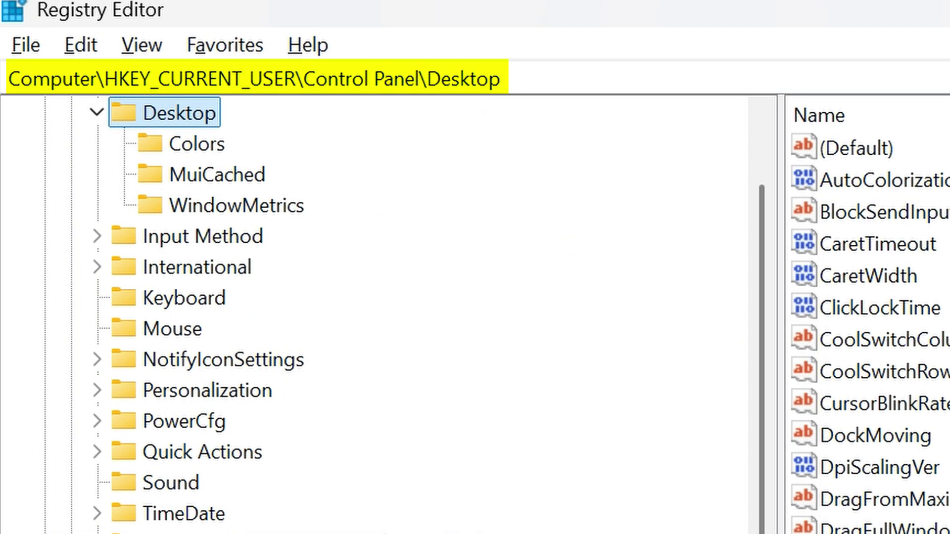
- Change MenuShowDelay under Control Panel\Desktop from 400 to 50
{"action": "key", "text": "Tab"}
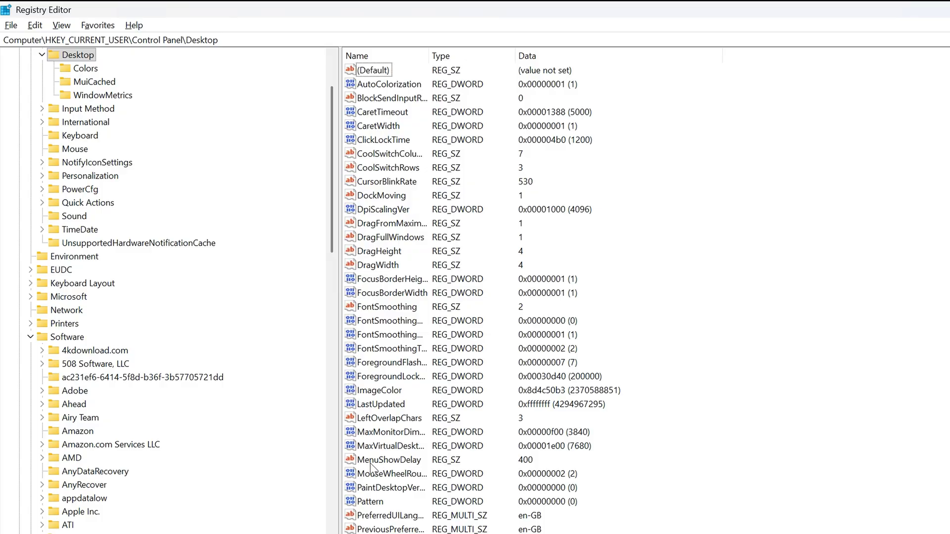
{"action": "double_click", "coordinate": [397, 460]}
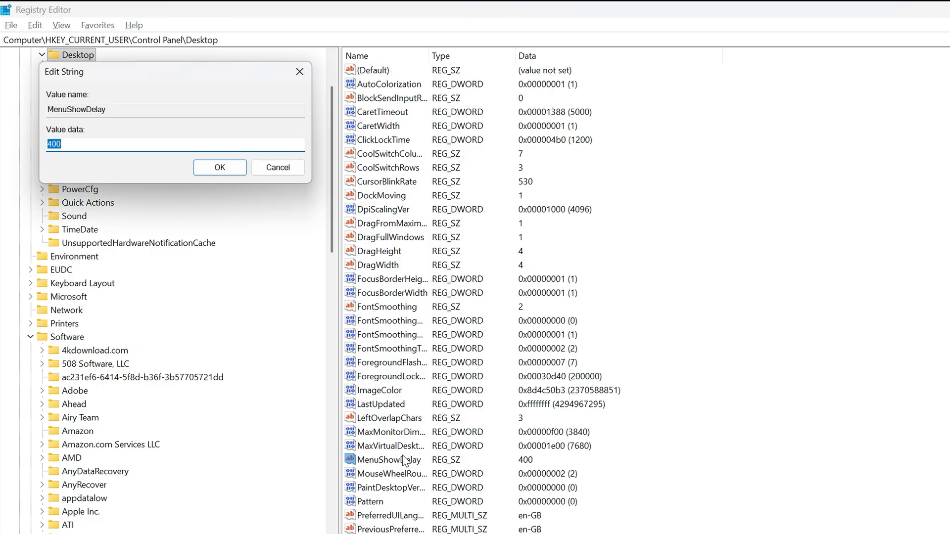
{"action": "type", "text": "50"}
{"action": "left_click", "coordinate": [221, 168]}
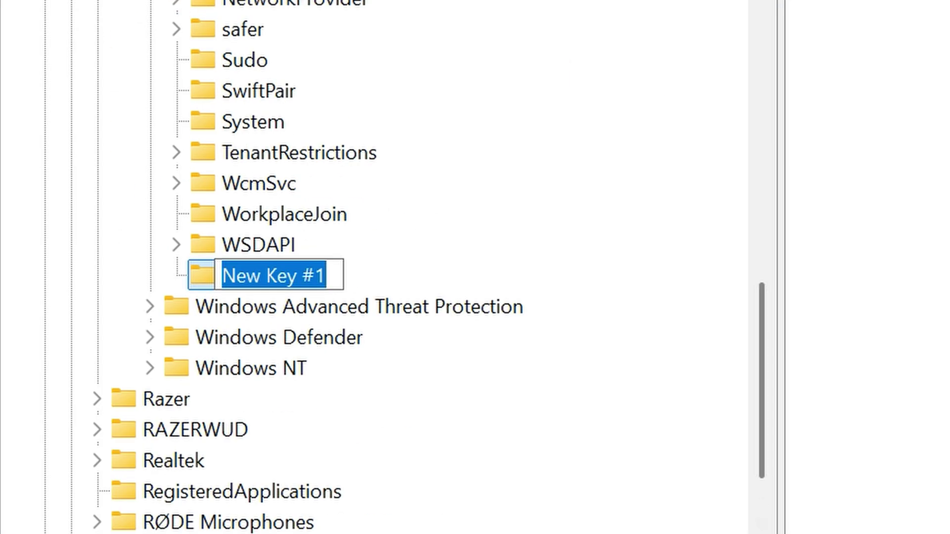
- Name the new key Personalization and add a Nolockscreen DWORD, opening it to enter 1
{"action": "type", "text": "Per"}
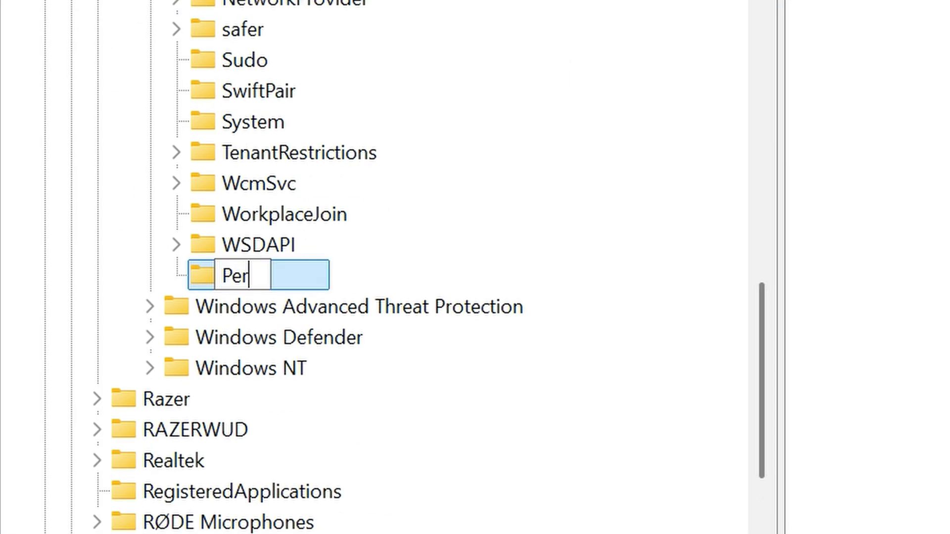
{"action": "type", "text": "sonalization"}
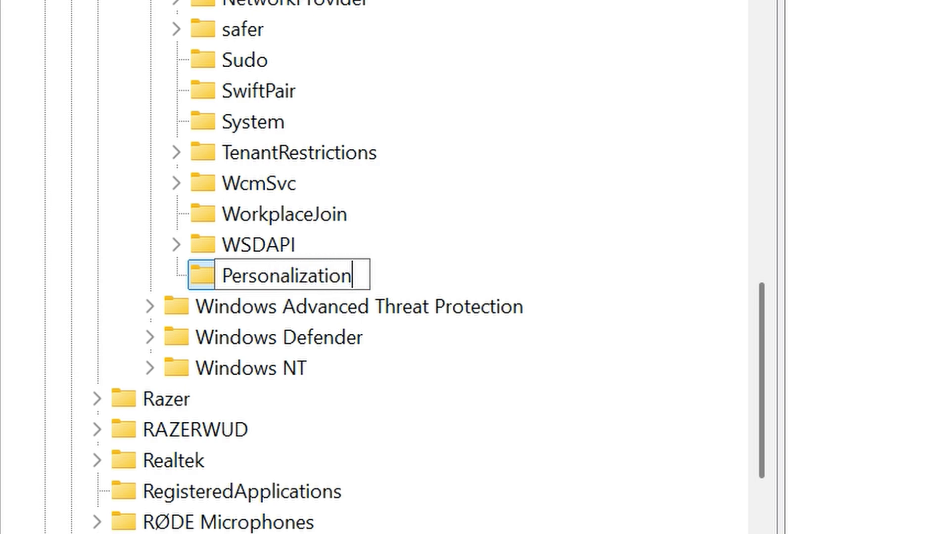
{"action": "key", "text": "Return"}
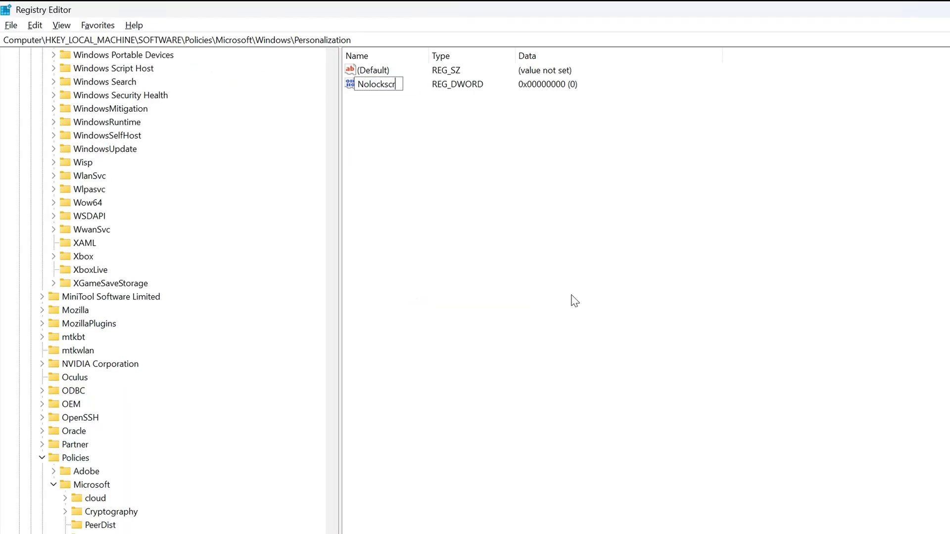
{"action": "type", "text": "een"}
{"action": "key", "text": "Return"}
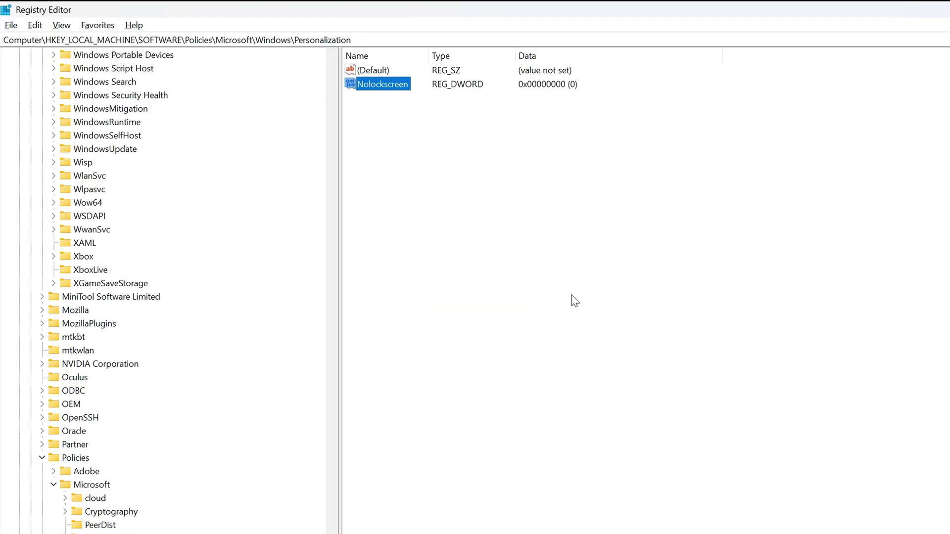
{"action": "double_click", "coordinate": [400, 90]}
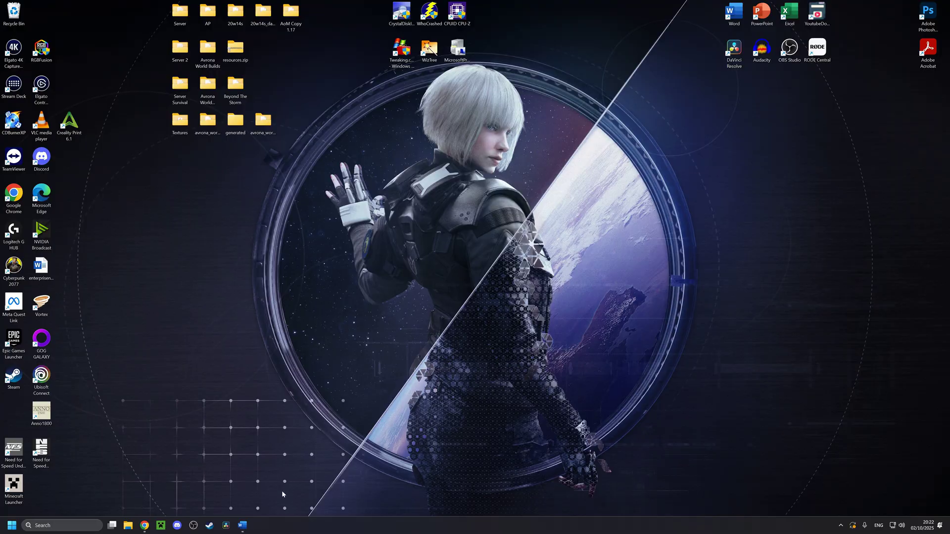
- Switch to Word's Document1 window from the taskbar preview
{"action": "mouse_move", "coordinate": [246, 532]}
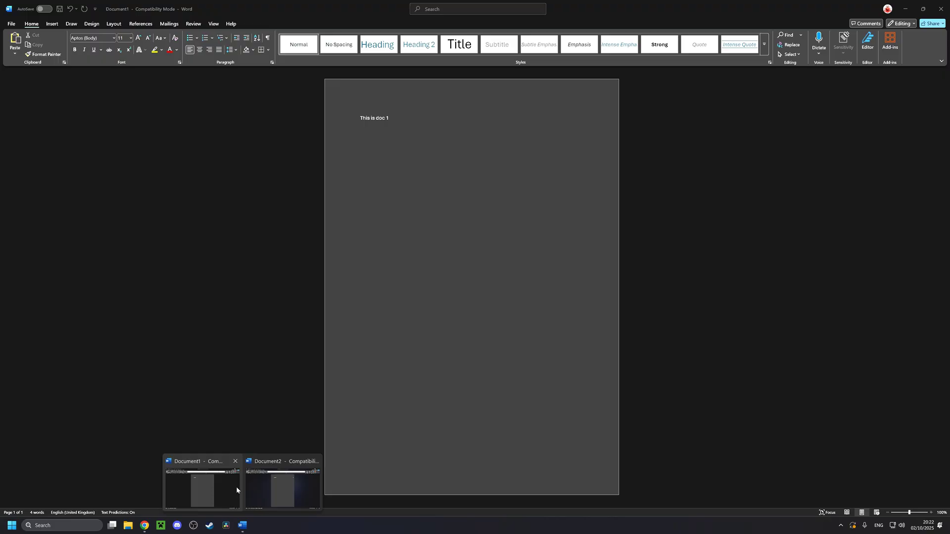
{"action": "left_click", "coordinate": [235, 490]}
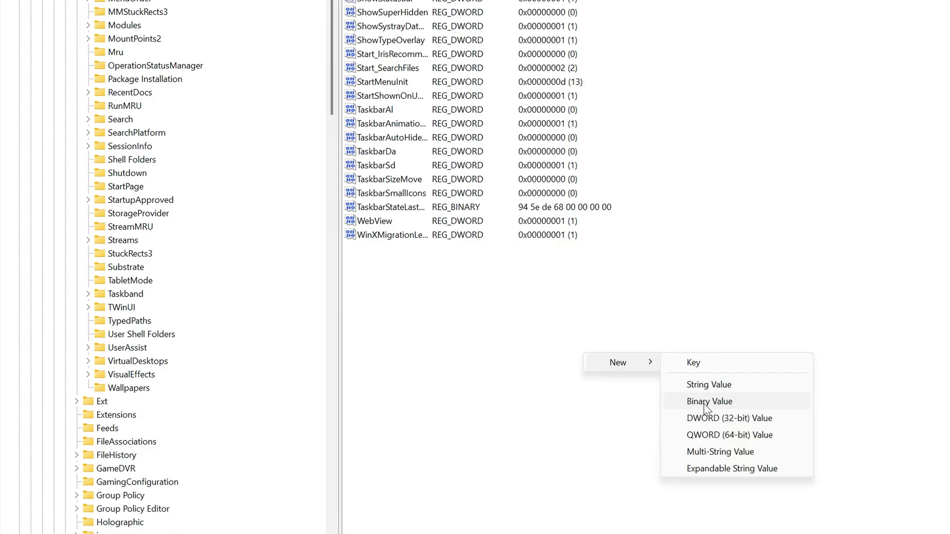
- Add a LastActiveClick DWORD (32-bit) value with data 1 under Explorer\Advanced
{"action": "left_click", "coordinate": [717, 419]}
{"action": "type", "text": "Last"}
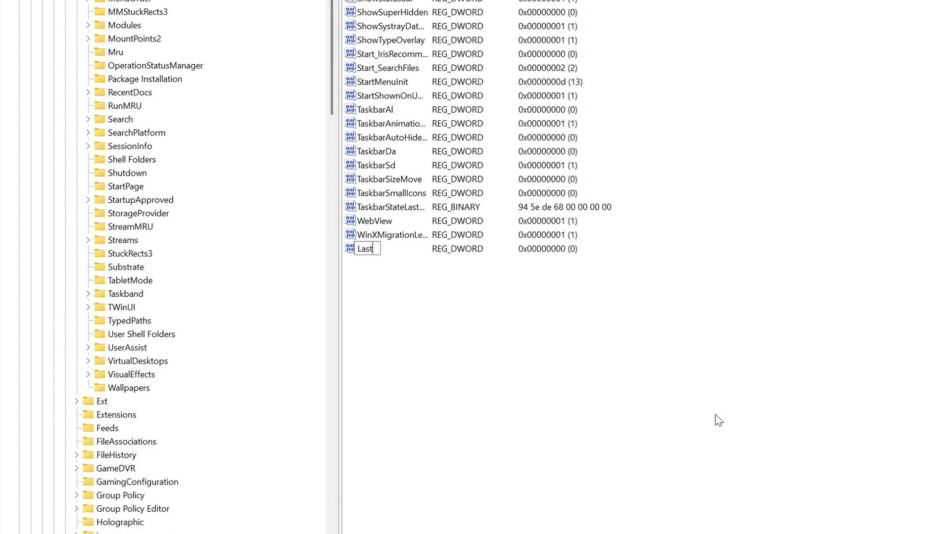
{"action": "type", "text": "ActiveClic"}
{"action": "type", "text": "k"}
{"action": "key", "text": "Return"}
{"action": "key", "text": "Return"}
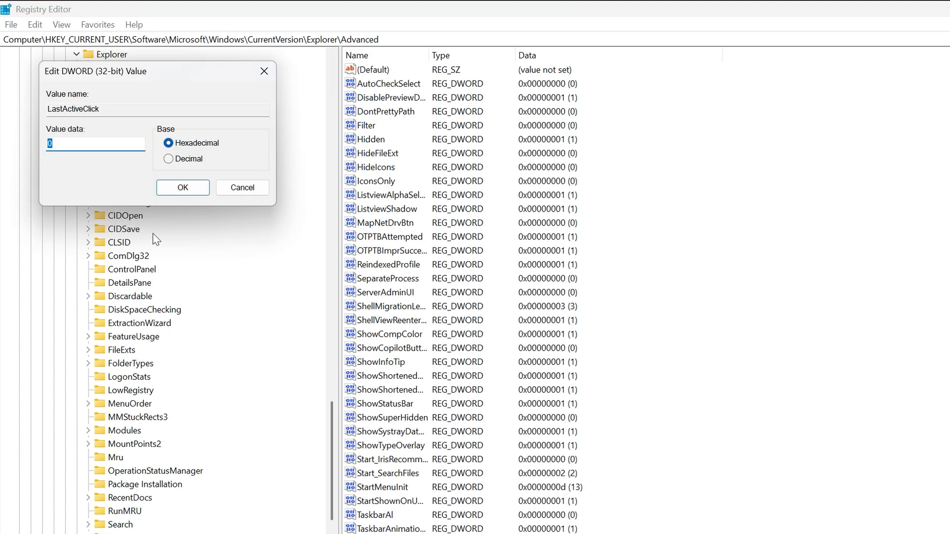
{"action": "type", "text": "1"}
{"action": "left_click", "coordinate": [182, 187]}
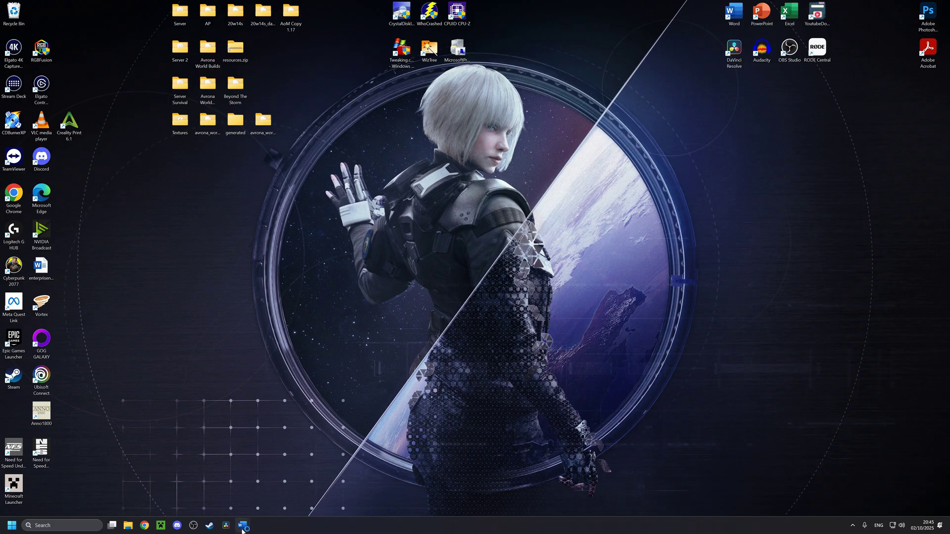
- Bring the last active Word window forward, then switch to Document2 ('This is doc 2')
{"action": "left_click", "coordinate": [243, 527]}
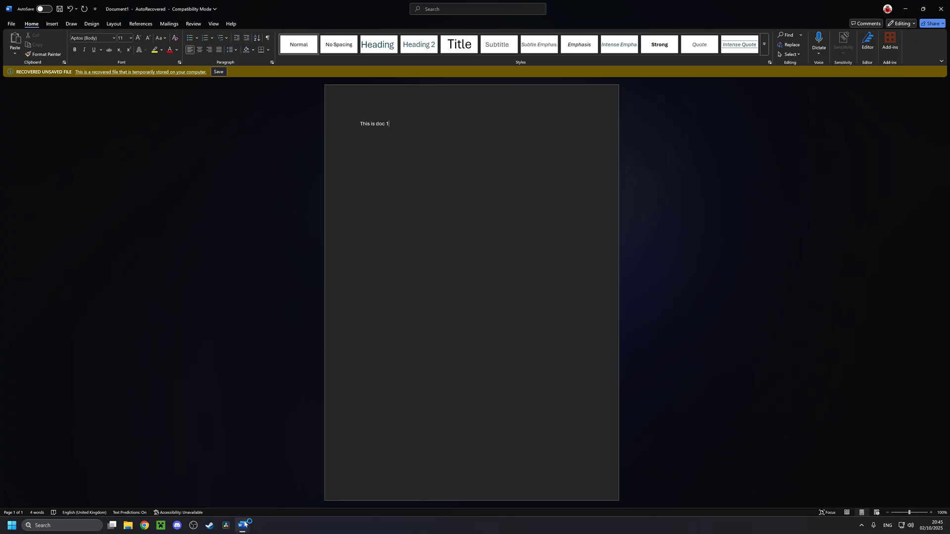
{"action": "mouse_move", "coordinate": [245, 524]}
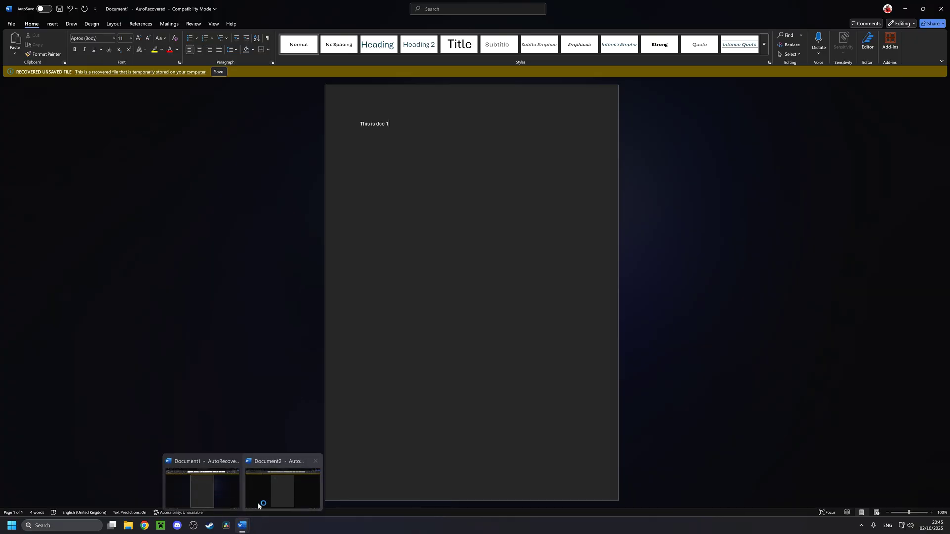
{"action": "left_click", "coordinate": [260, 503]}
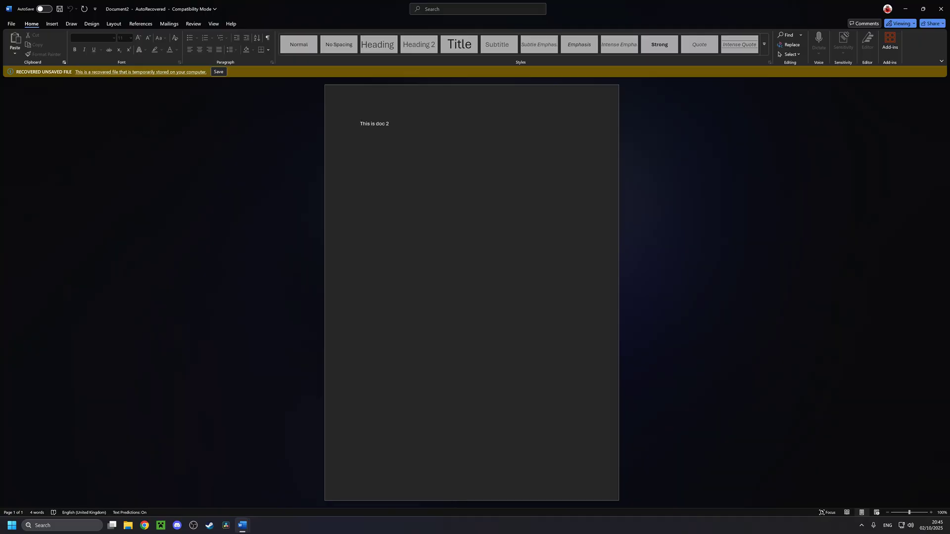